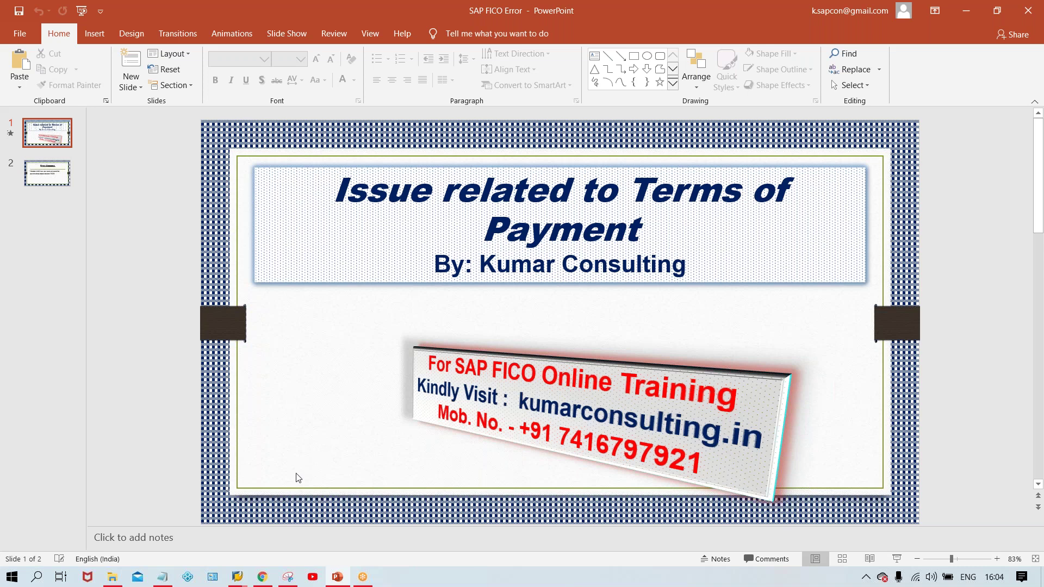
Open payment terms MMU1 in OBB8 to show 10% at 10 days, 5% at 20, net 30.
mouse_move(240, 585)
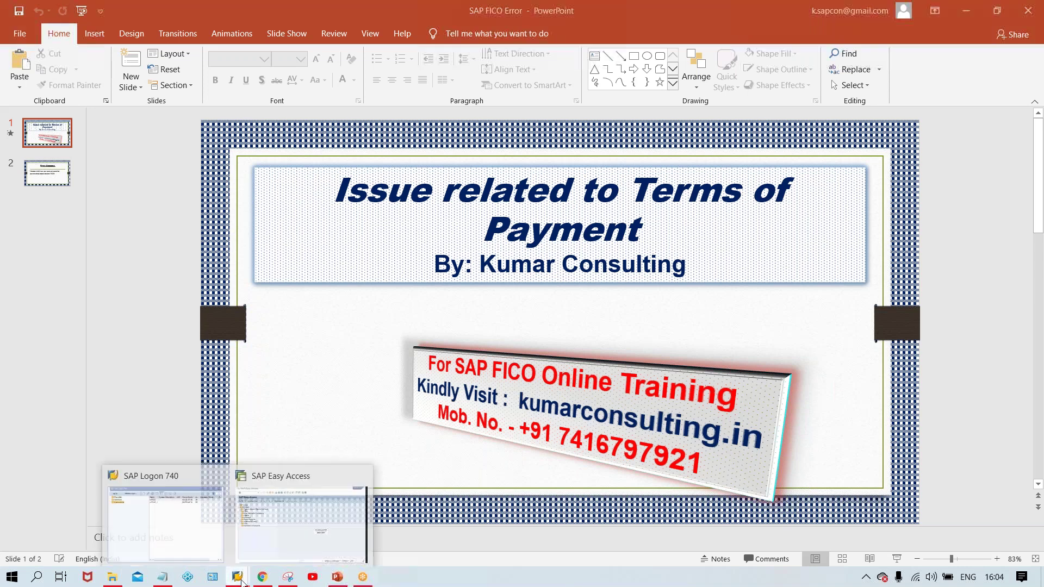
left_click(284, 527)
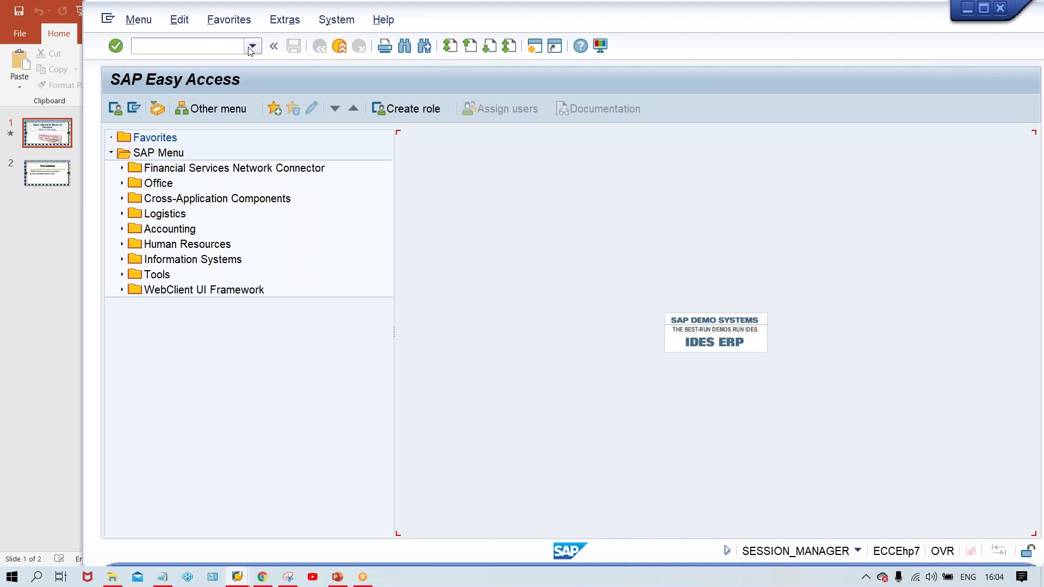
left_click(252, 46)
key("Escape")
type("OBB8")
key("Return")
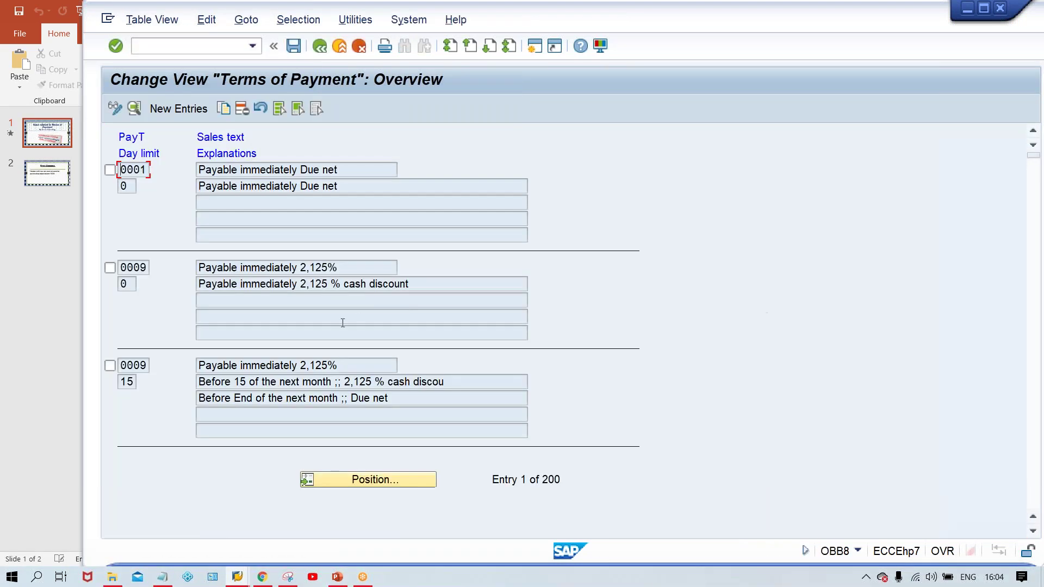
left_click(376, 481)
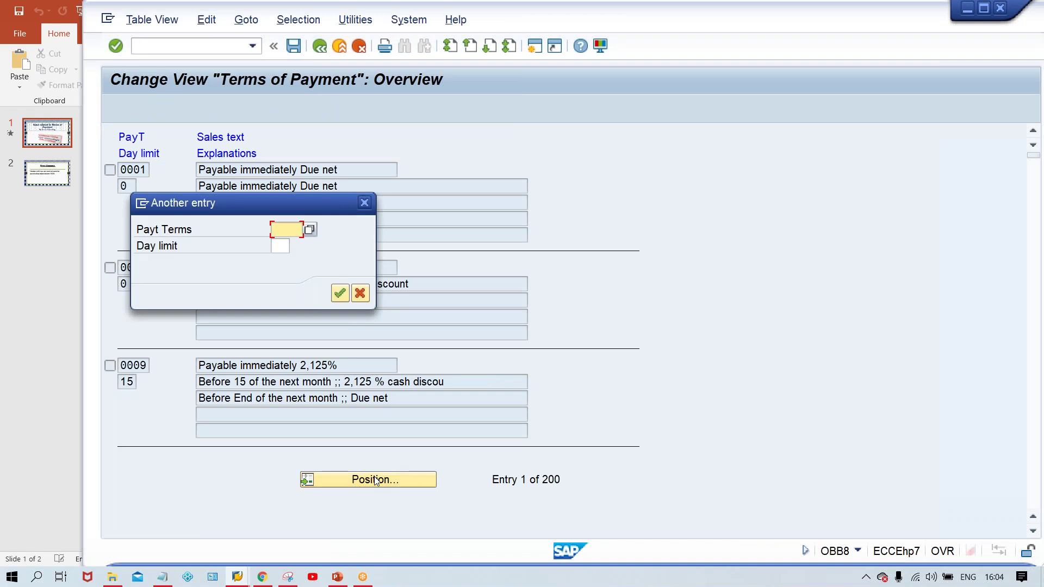
key("Down")
key("Return")
key("Return")
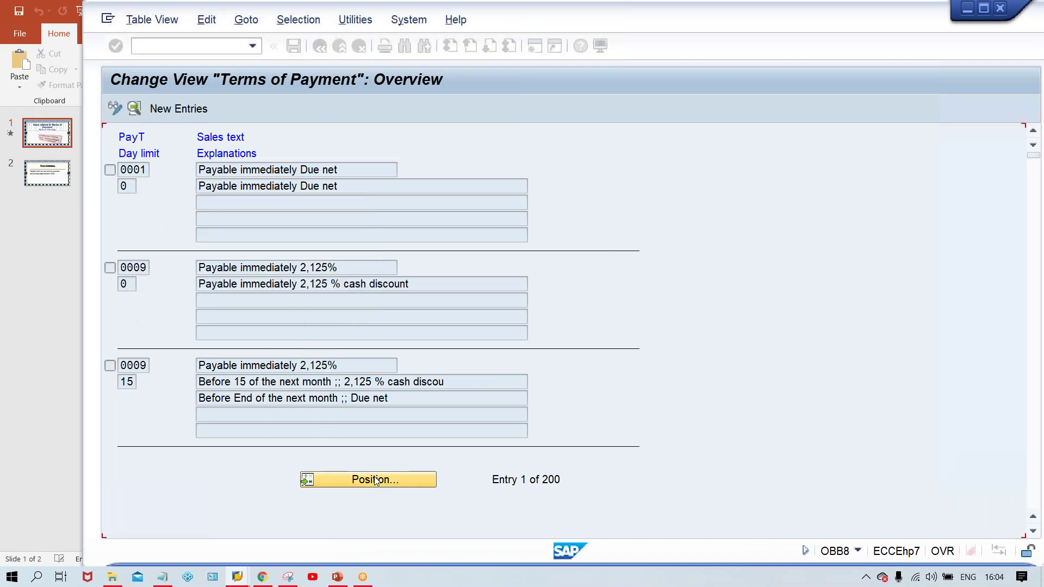
double_click(396, 169)
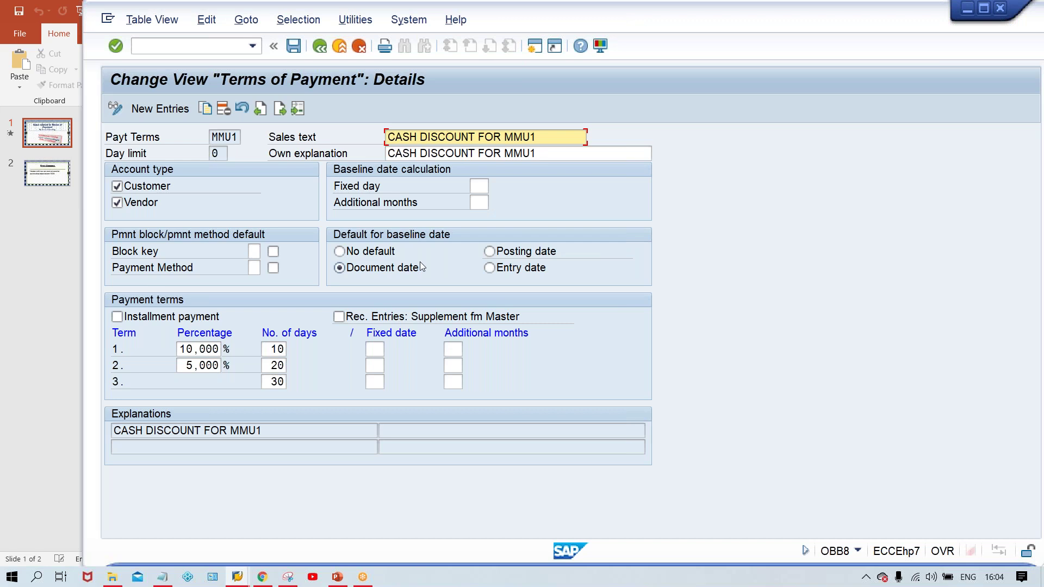
In a second session, confirm with XK02 that the vendor's company code MMU1 payment terms are MMU1.
left_click(534, 48)
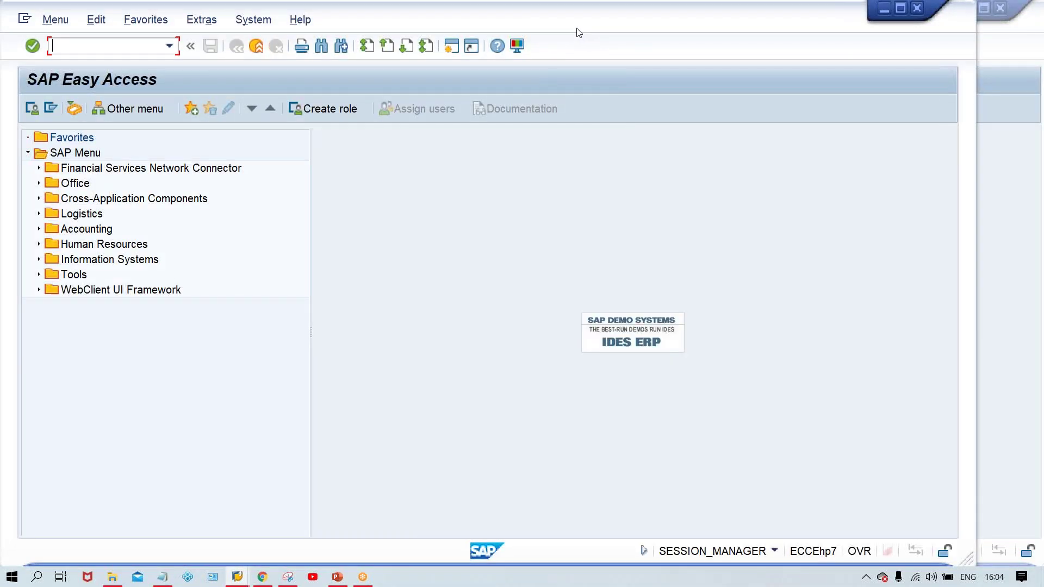
left_click_drag(590, 31, 660, 35)
left_click(206, 50)
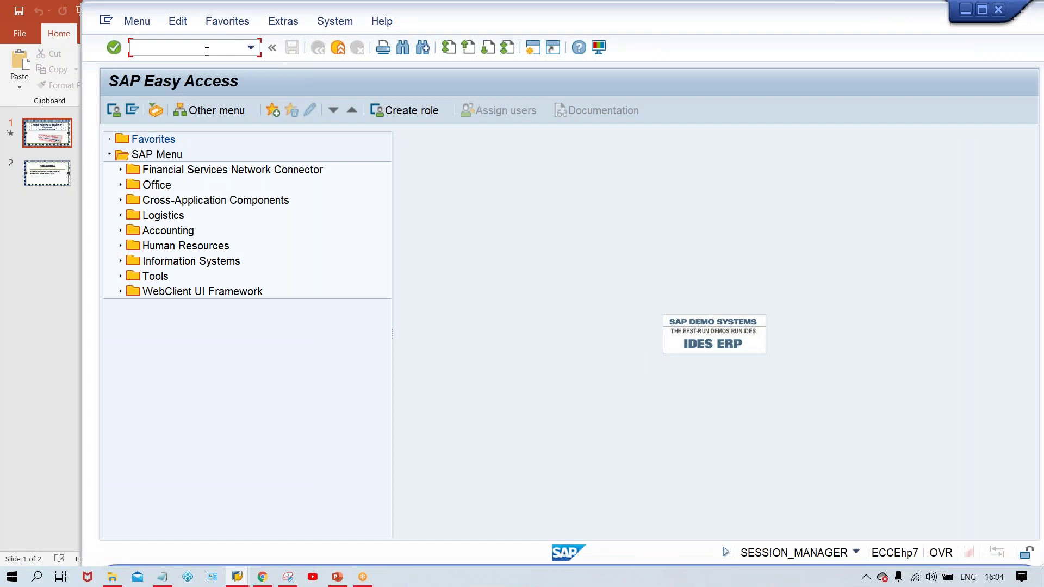
type("XK02")
key("Return")
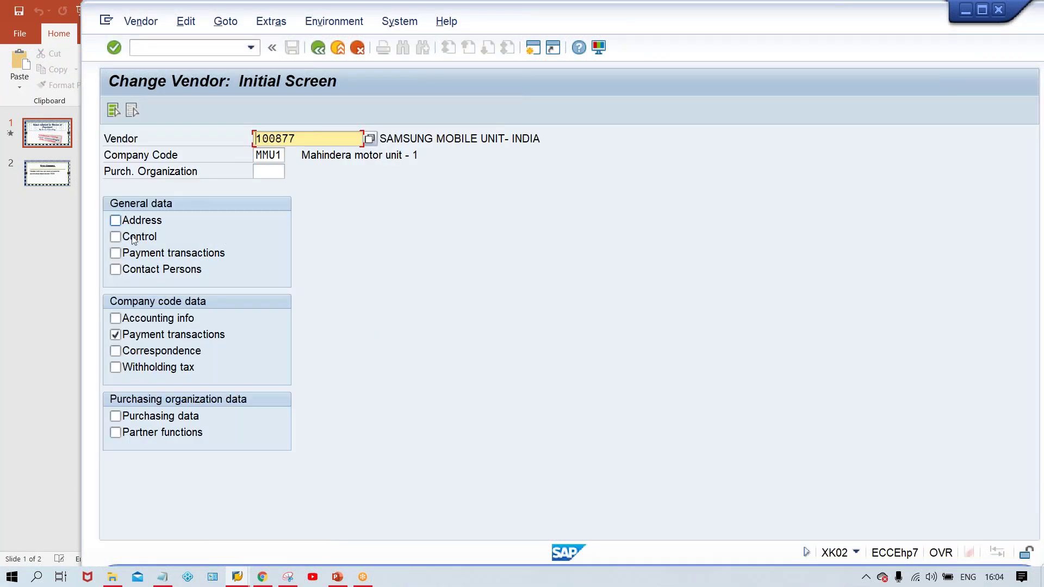
key("Return")
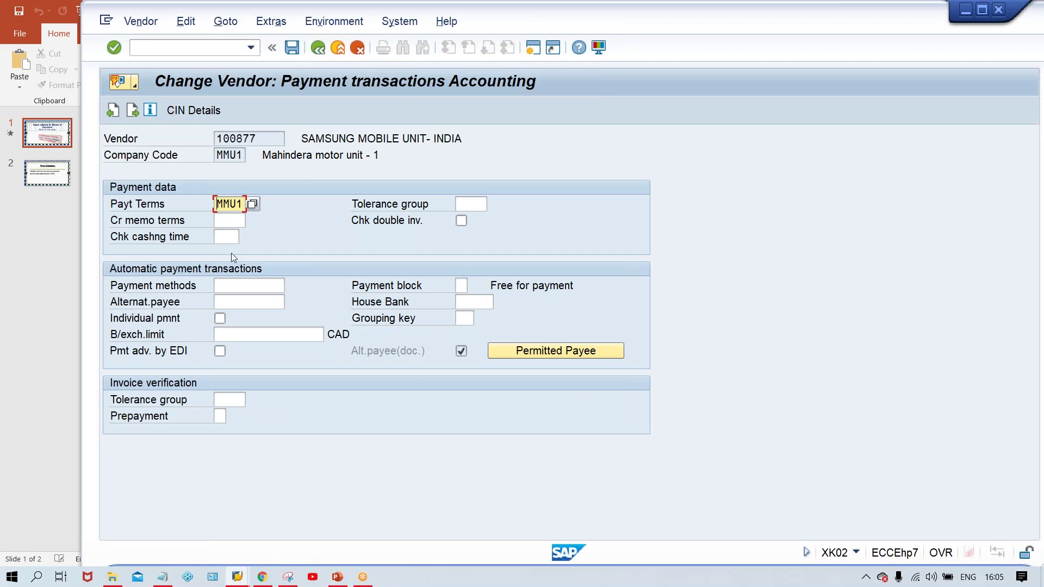
left_click(532, 51)
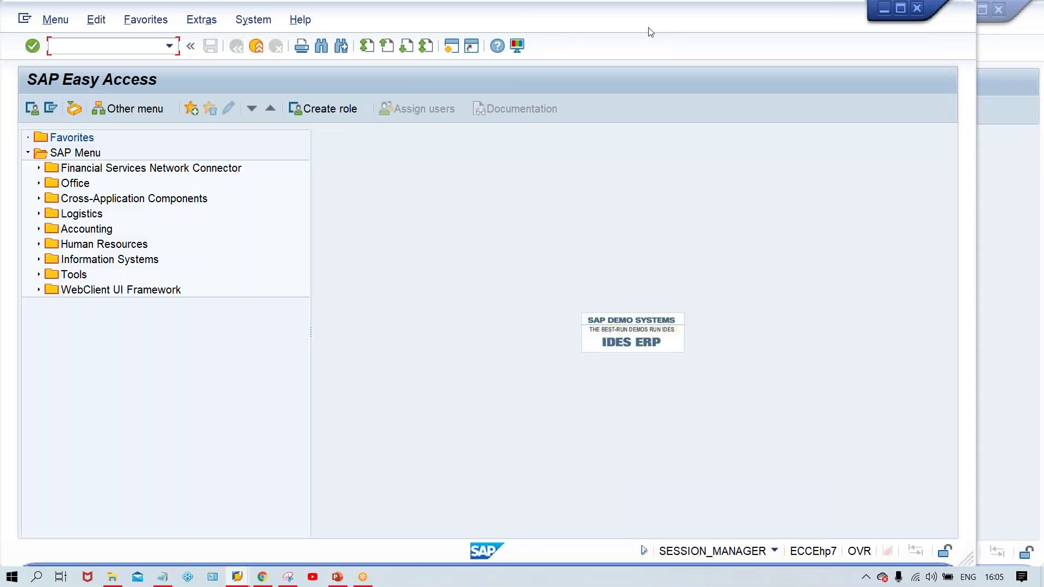
Start an FB60 vendor invoice for the same vendor dated 13.04.2020.
left_click_drag(649, 32, 716, 29)
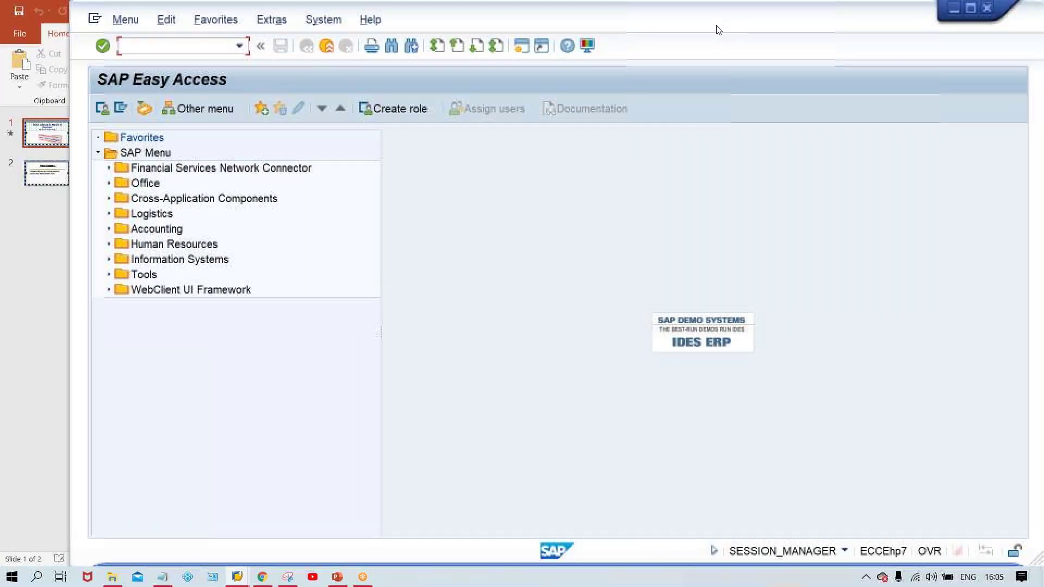
type("FB60")
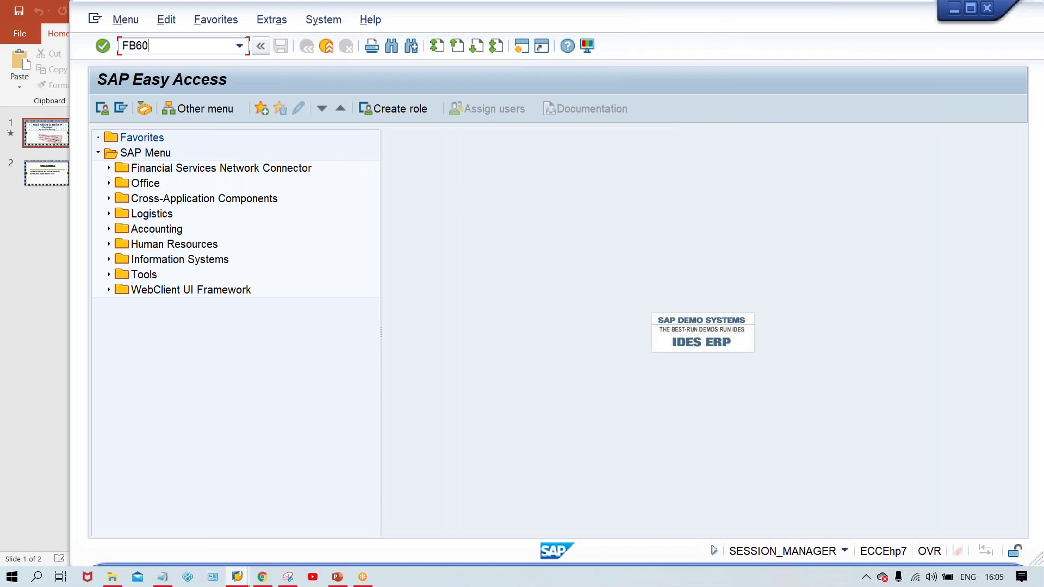
key("Return")
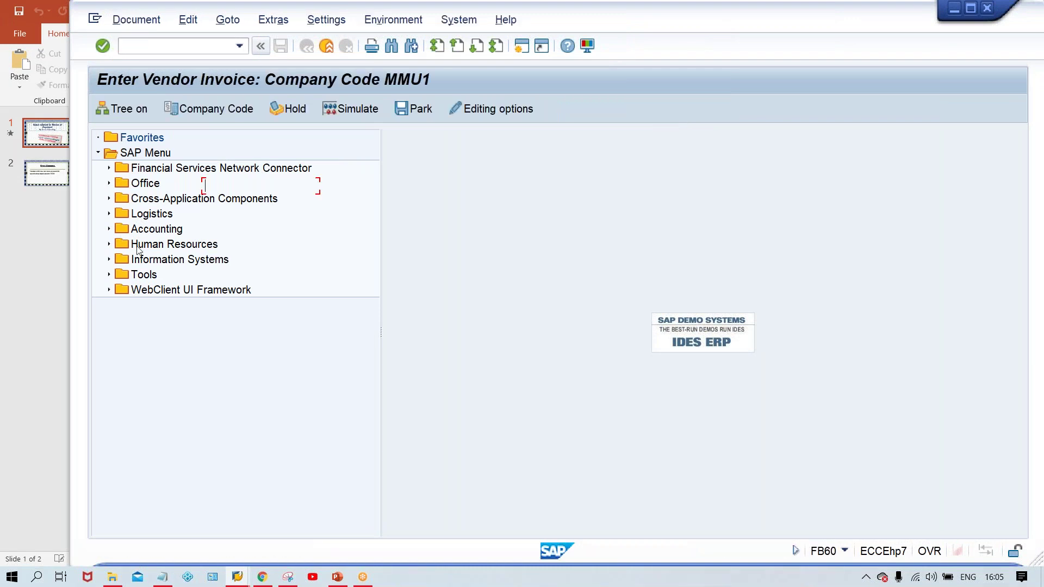
key("BackSpace")
key("Tab")
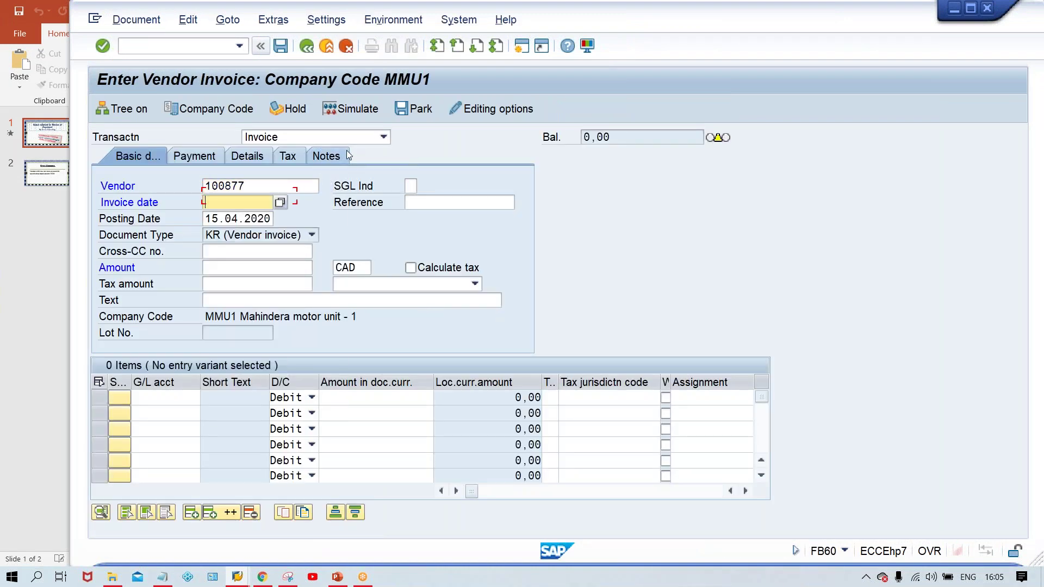
key("BackSpace")
key("Return")
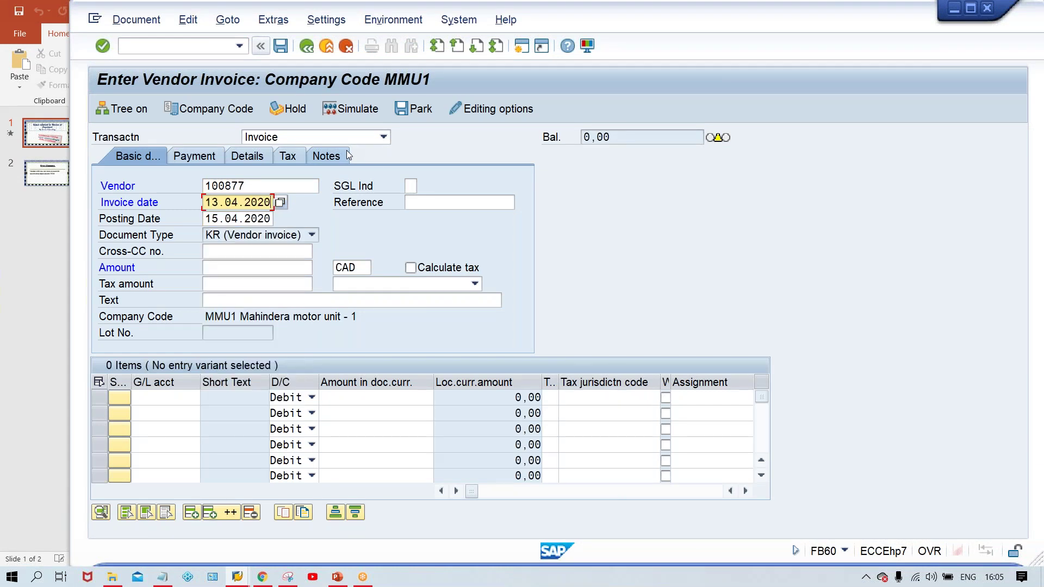
key("Return")
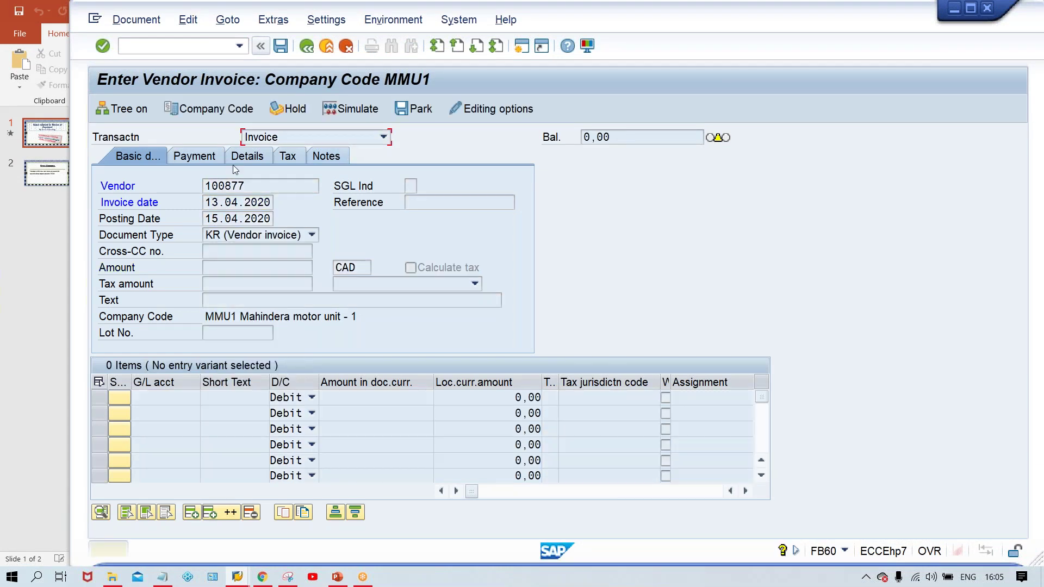
Enter payment terms MMU1 on the invoice's payment data and review its 10-day and 30-day net terms.
left_click(201, 156)
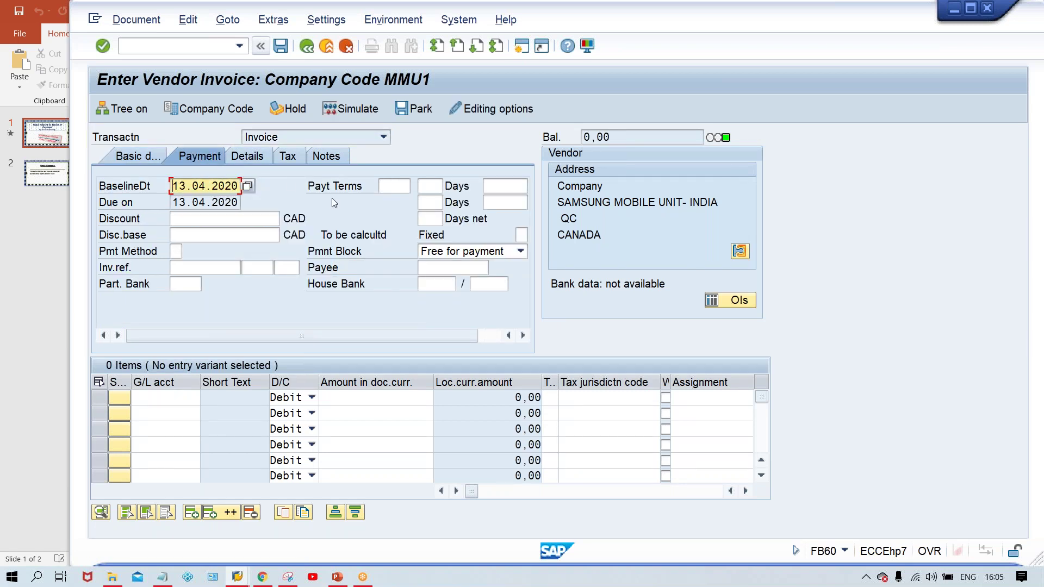
left_click(393, 186)
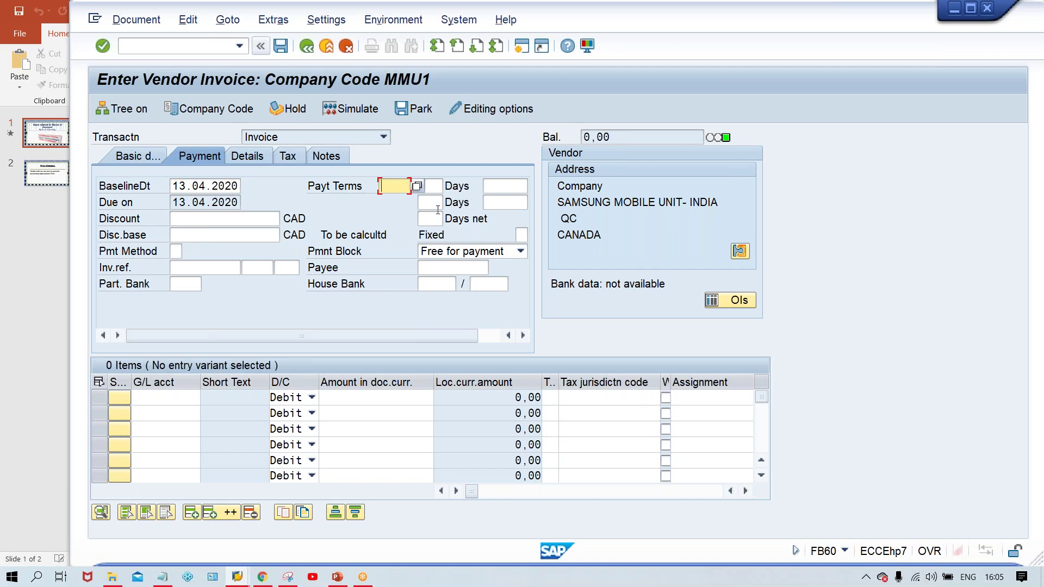
type("MMU1")
key("Return")
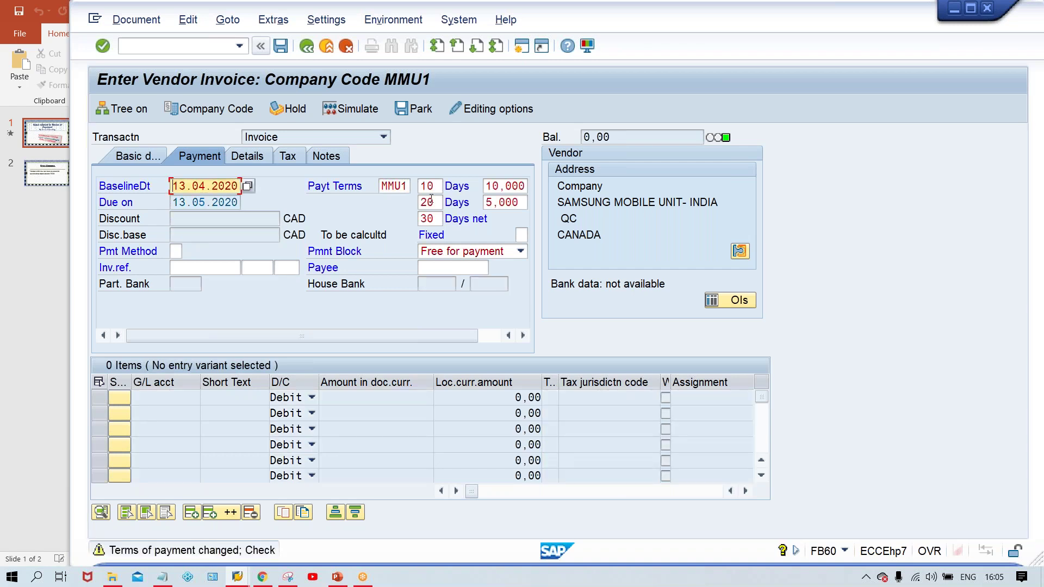
key("Return")
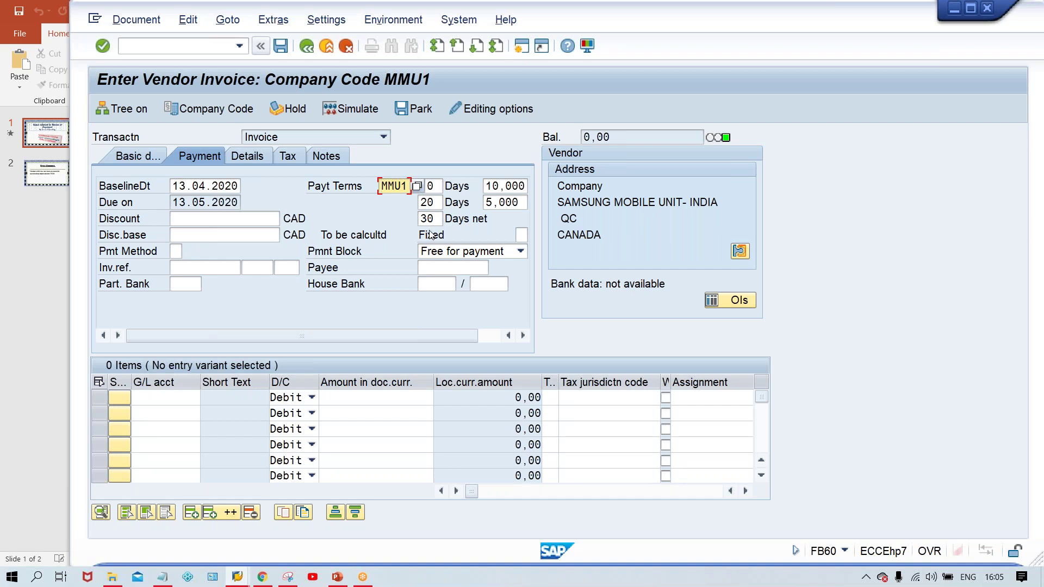
left_click(436, 218)
left_click(438, 185)
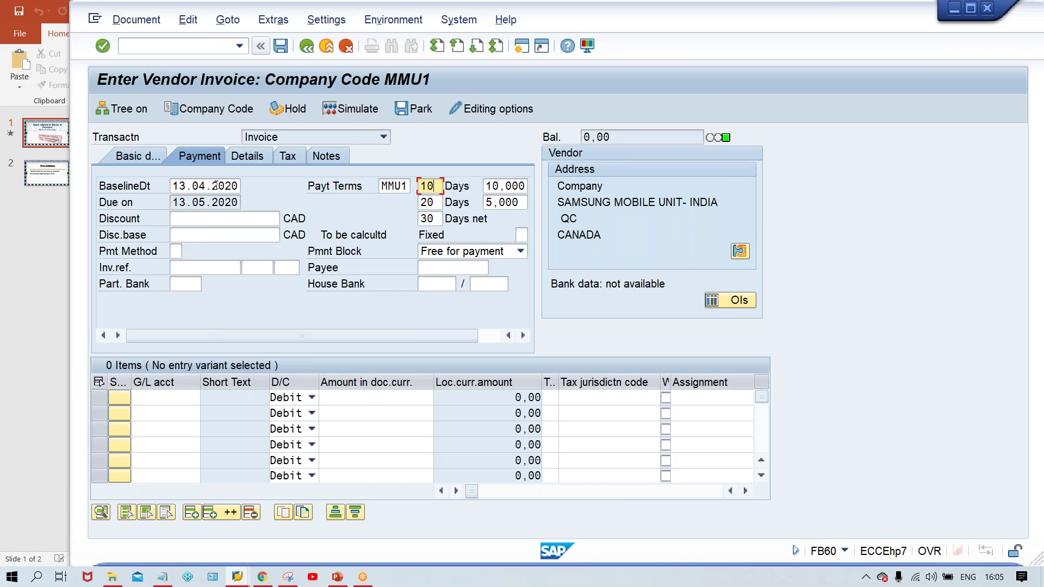
left_click(520, 47)
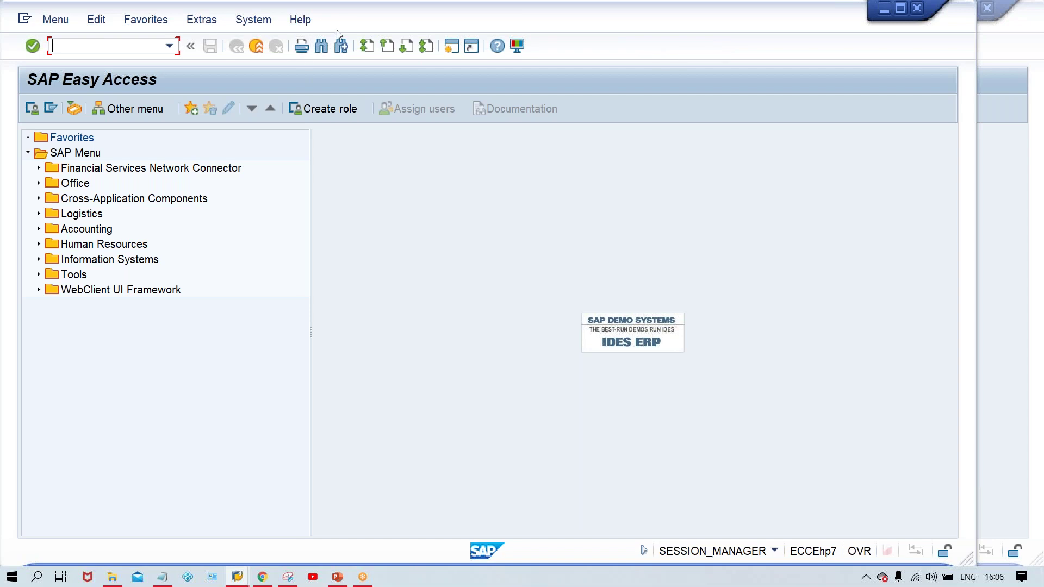
Run OB41 and open the settings of vendor posting key 31 Invoice.
left_click_drag(346, 33, 419, 34)
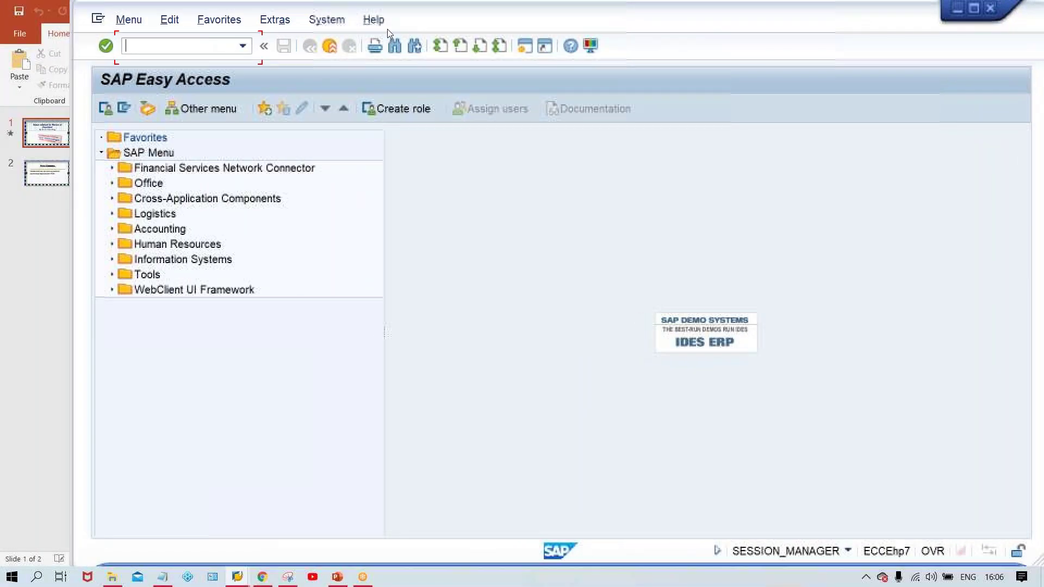
type("OB")
key("BackSpace")
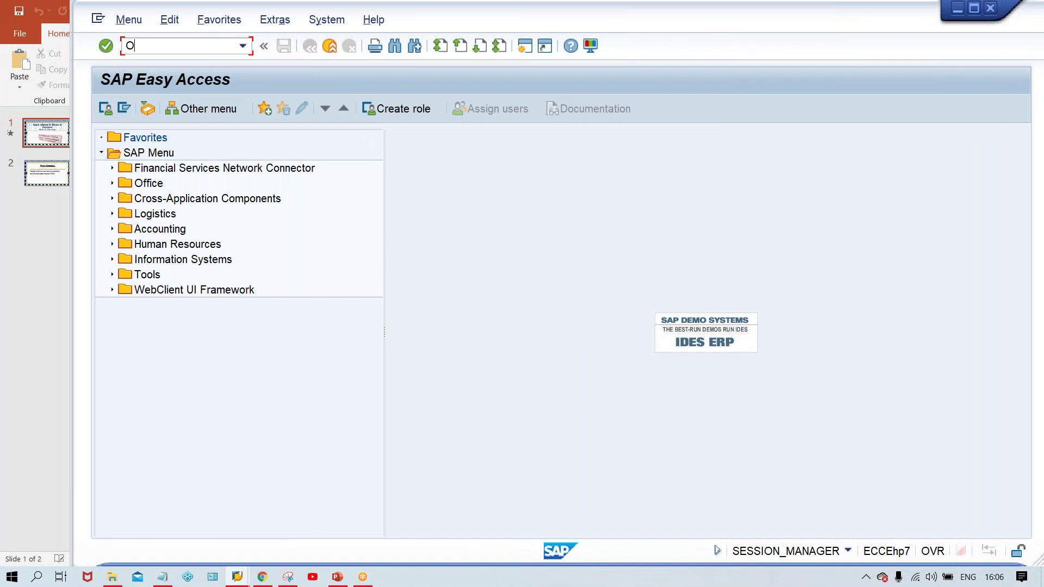
type("B41")
key("Return")
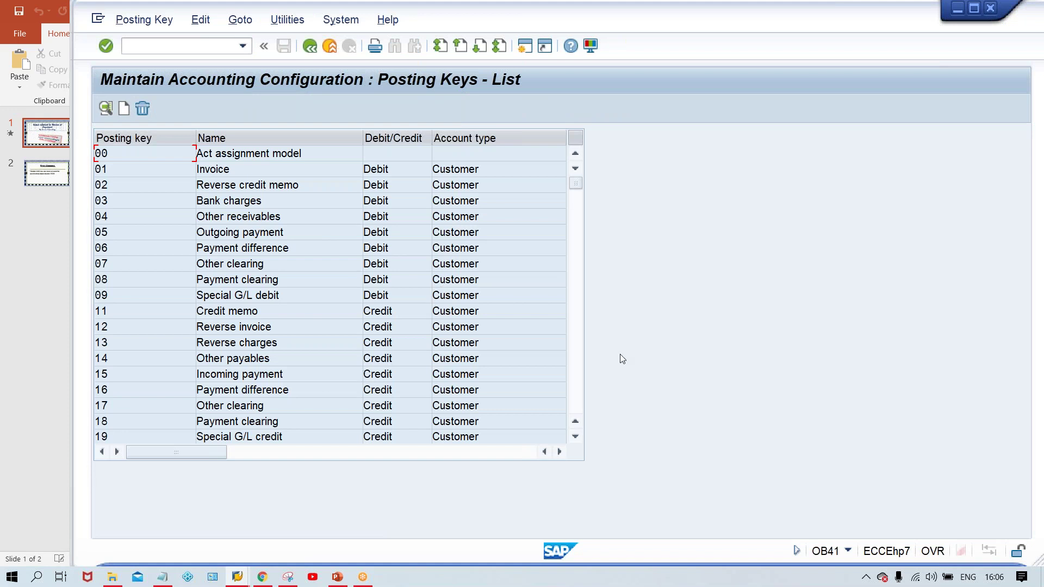
left_click(575, 381)
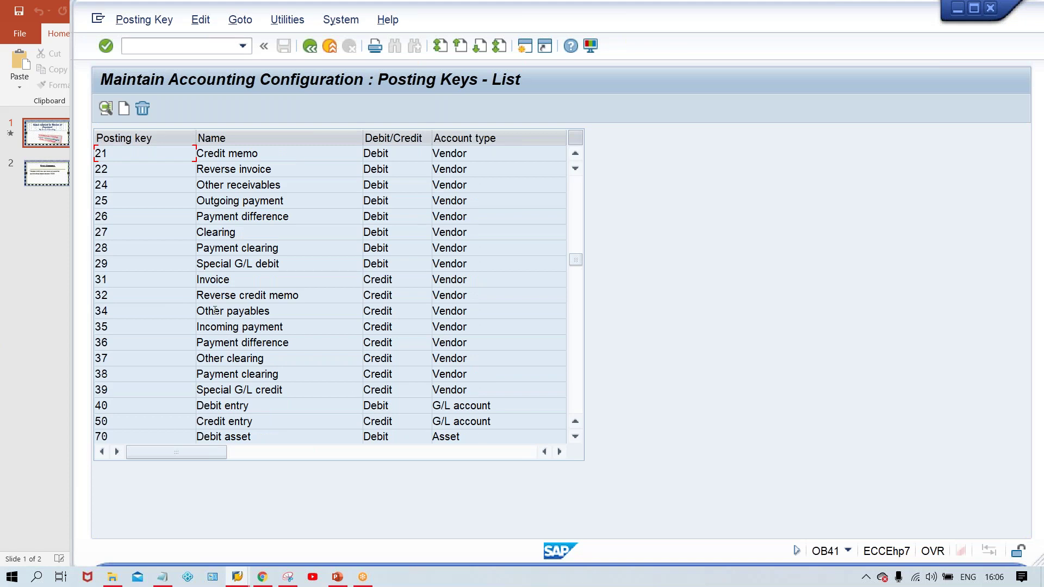
left_click(239, 281)
double_click(257, 280)
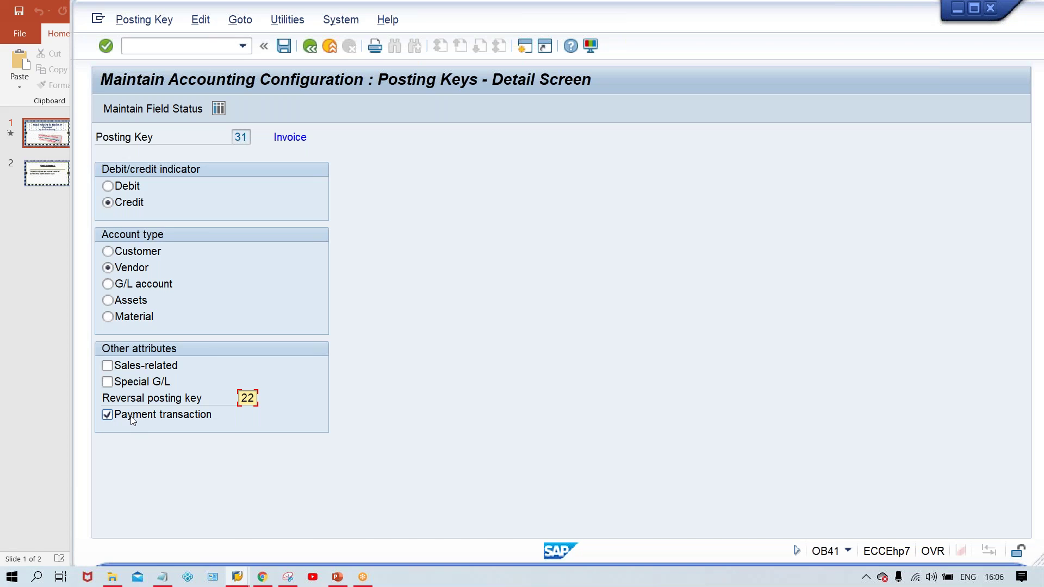
Untick Payment transaction for key 31 and save it to a customizing request.
left_click(130, 416)
key("ctrl+s")
key("Return")
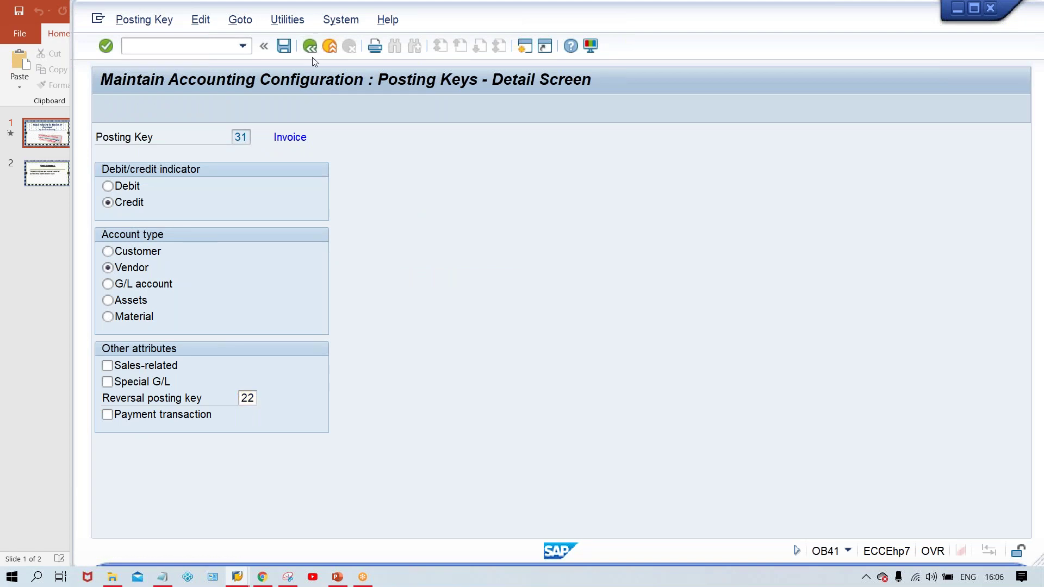
left_click(310, 47)
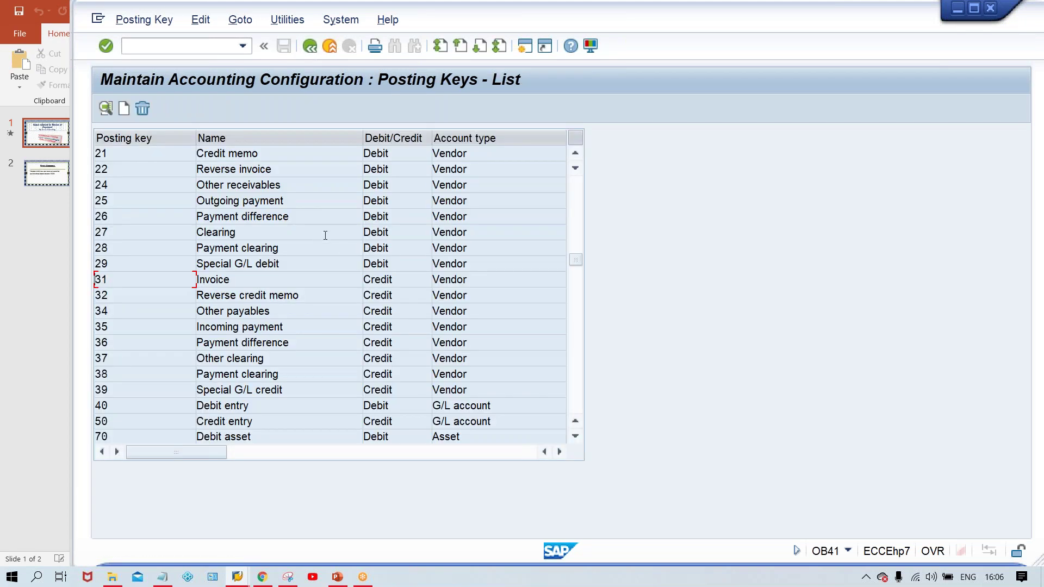
Compare with posting key 25 Outgoing payment, then reopen key 31 to confirm Payment transaction is off.
double_click(302, 201)
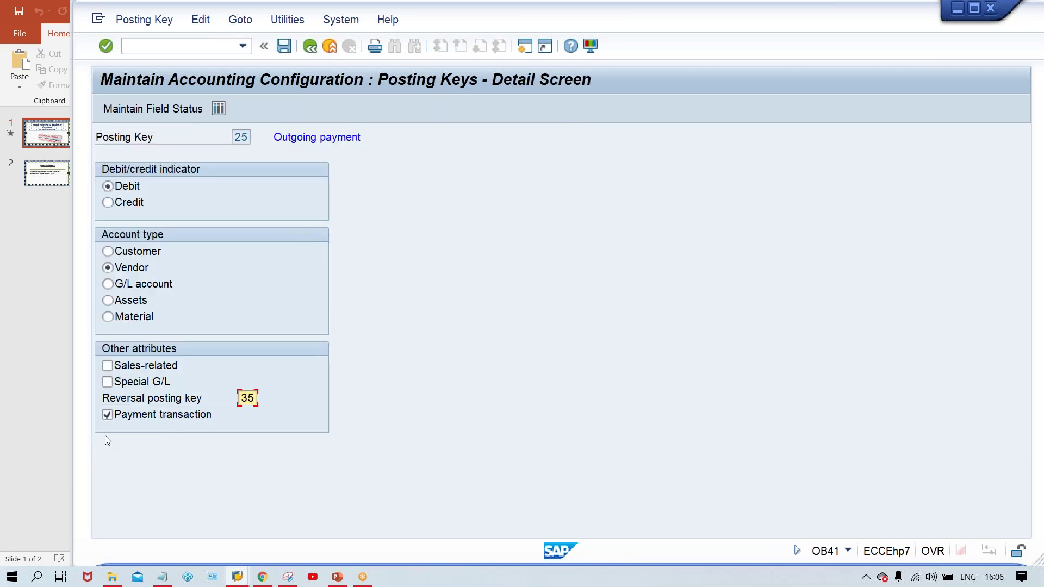
left_click(311, 47)
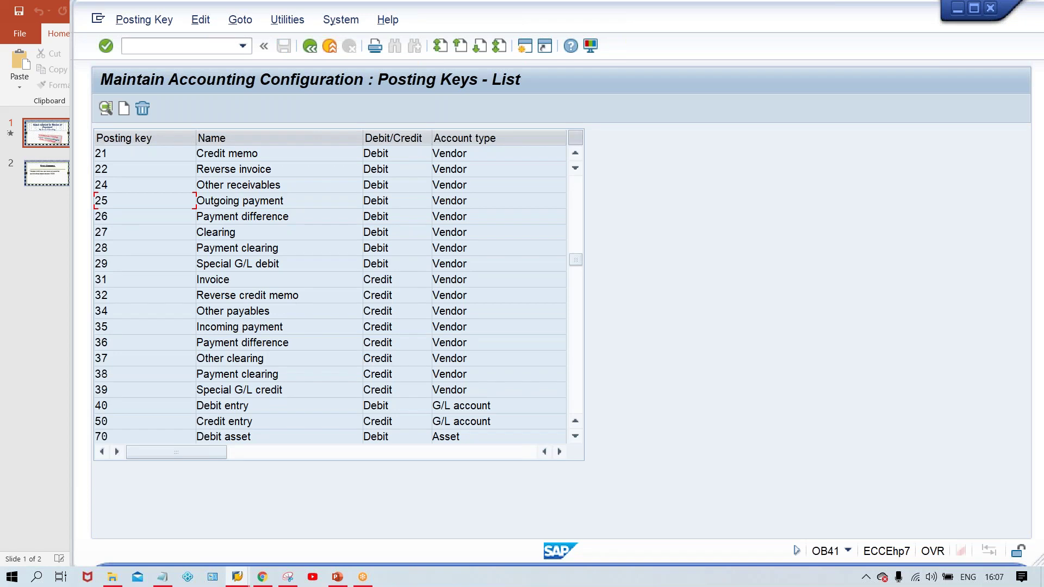
double_click(262, 281)
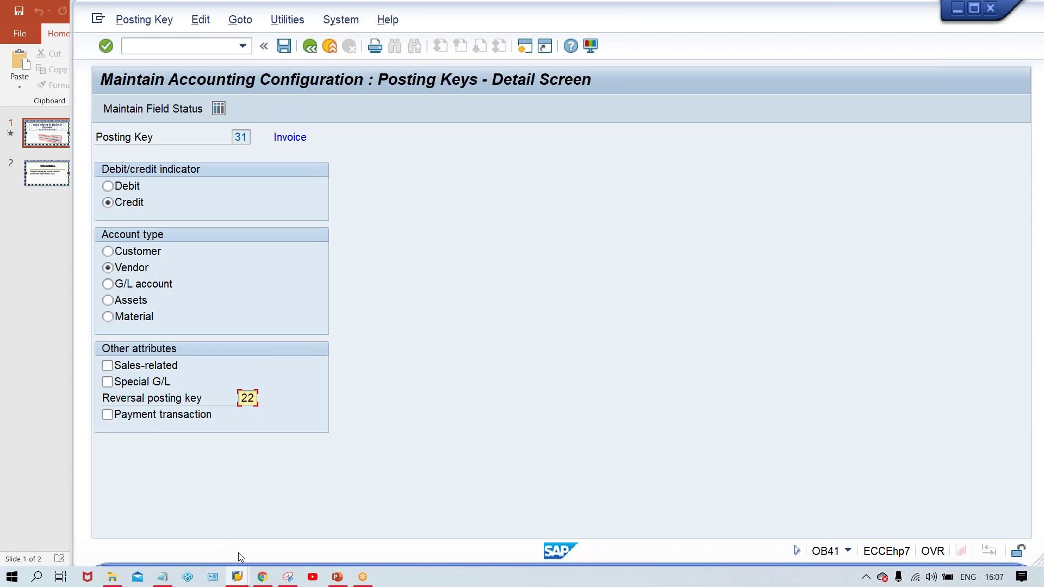
Return to the vendor invoice window and restart invoice entry with /NFB60.
mouse_move(237, 577)
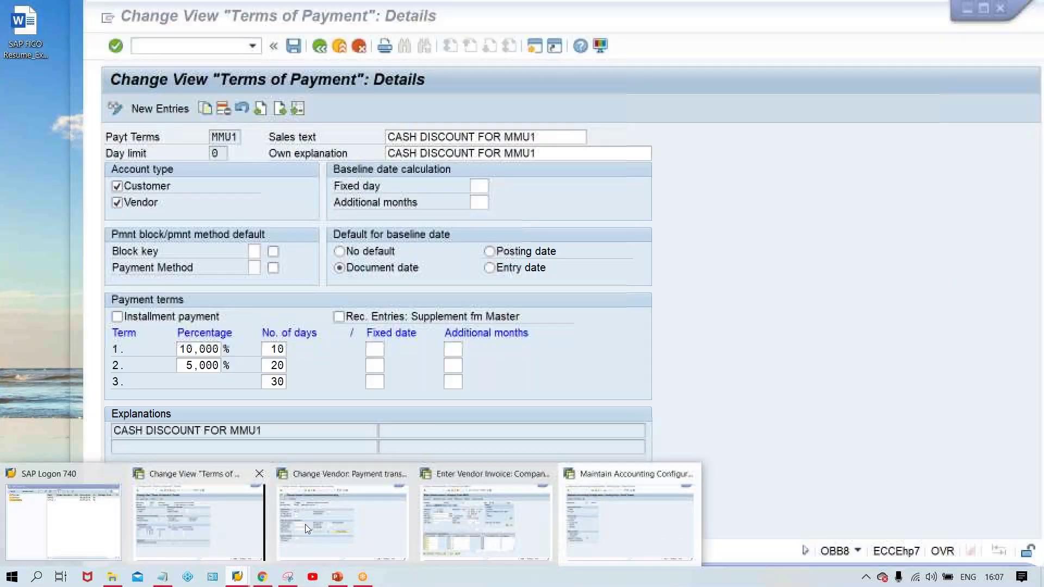
mouse_move(357, 525)
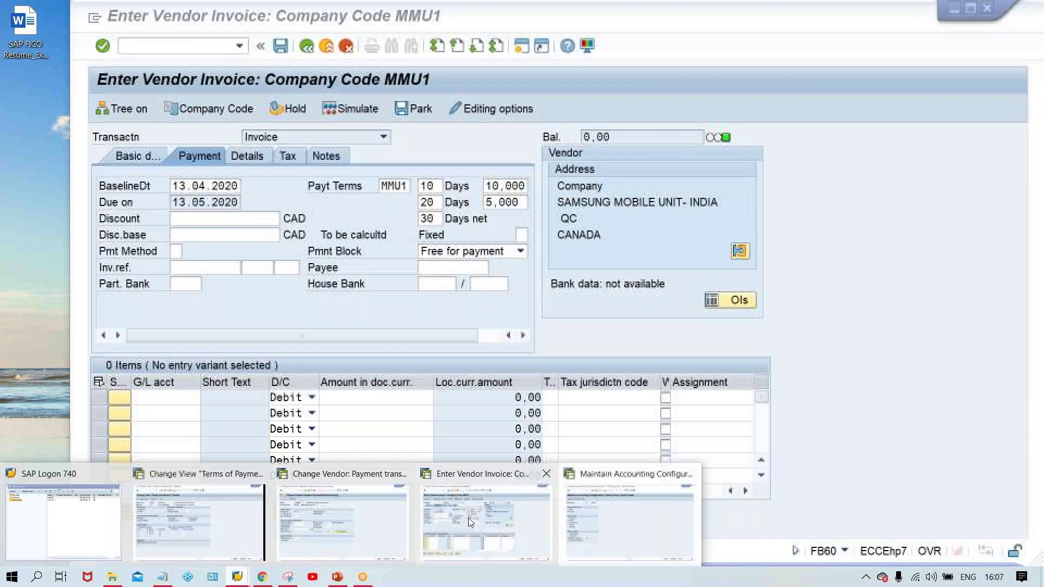
left_click(468, 518)
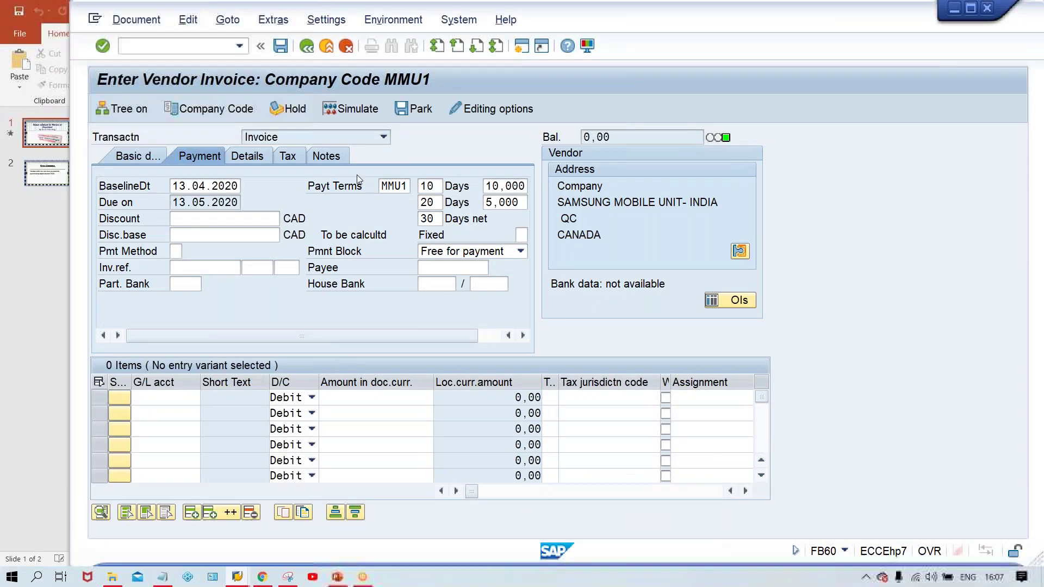
left_click(382, 187)
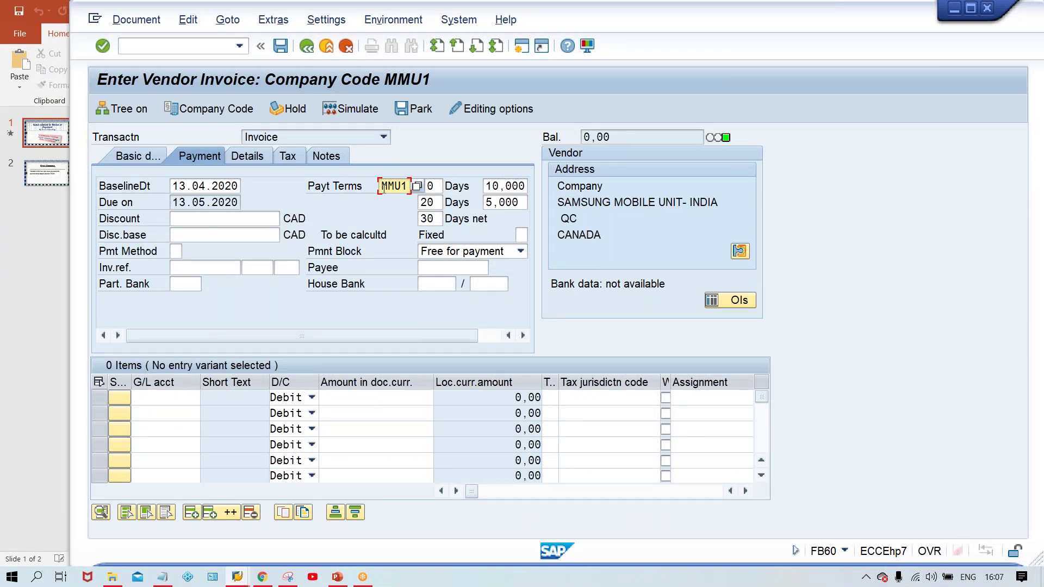
left_click(185, 45)
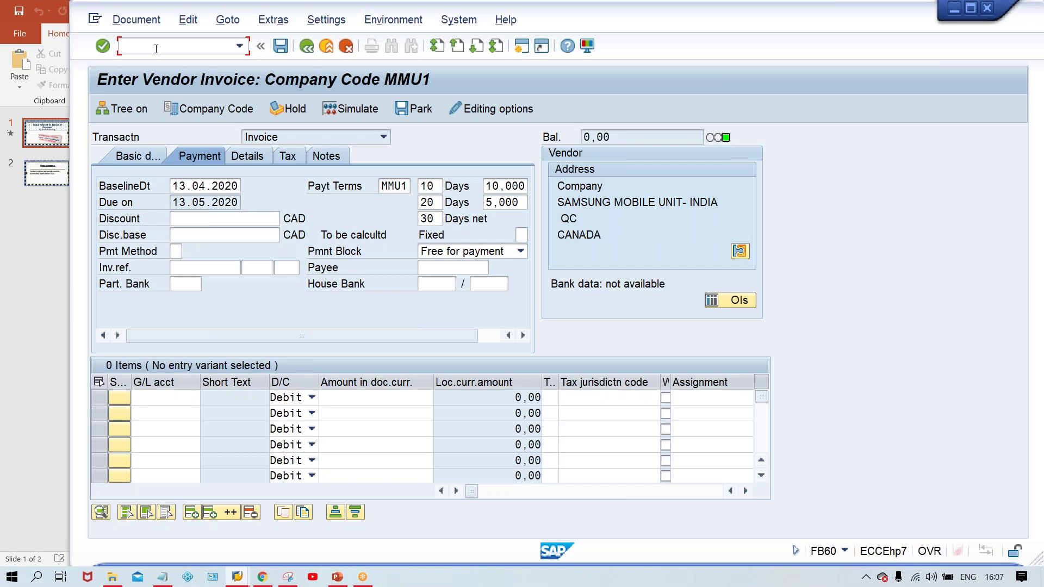
type("/NFB60")
key("Return")
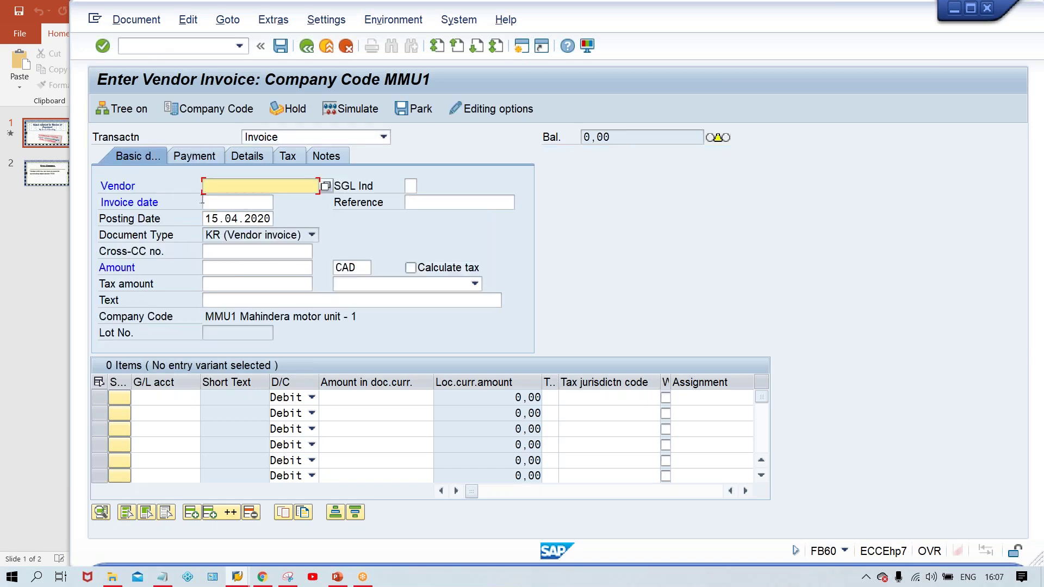
Fill in the vendor and invoice date 13.04.2020, then check auto-filled terms MMU1 with due date 13.05.2020.
left_click(234, 192)
key("Down")
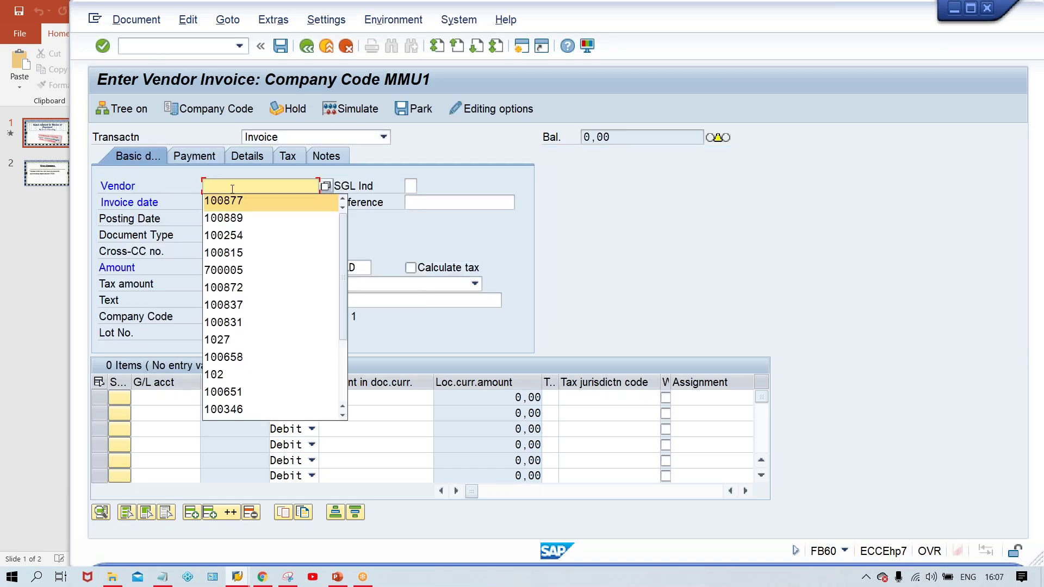
key("Tab")
left_click(234, 202)
key("Down")
key("Return")
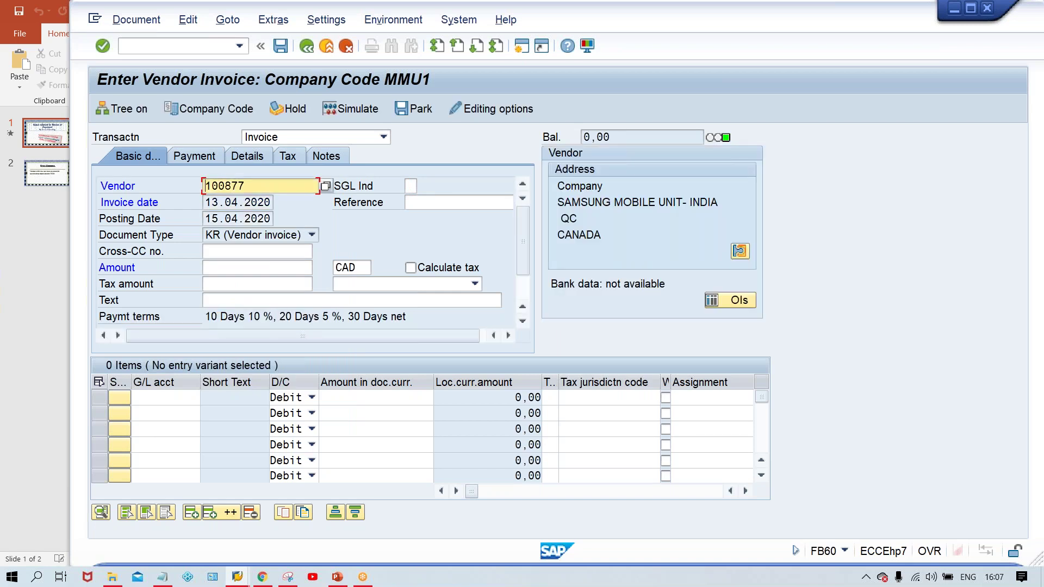
left_click(199, 158)
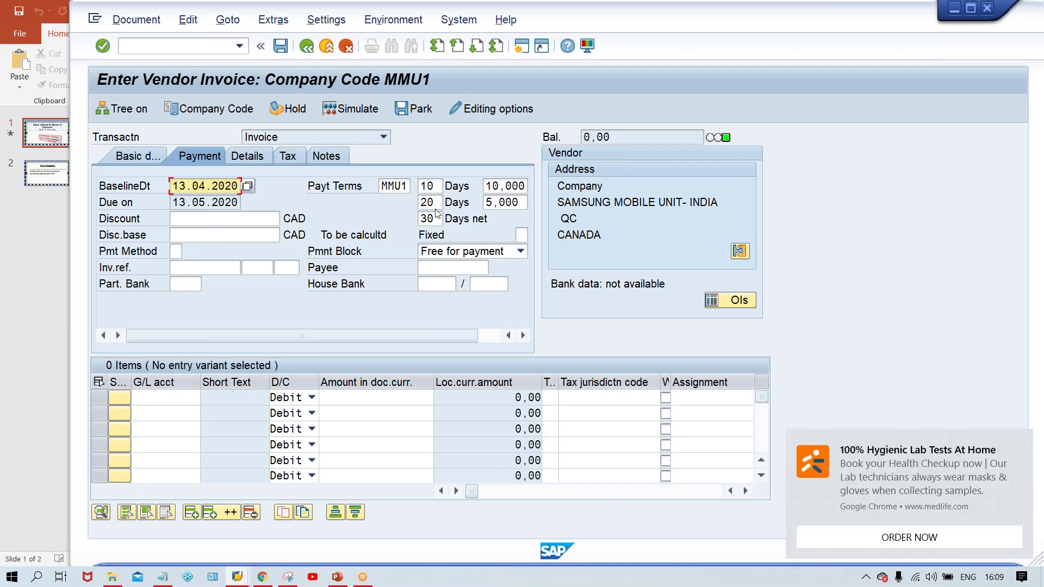
left_click(1020, 442)
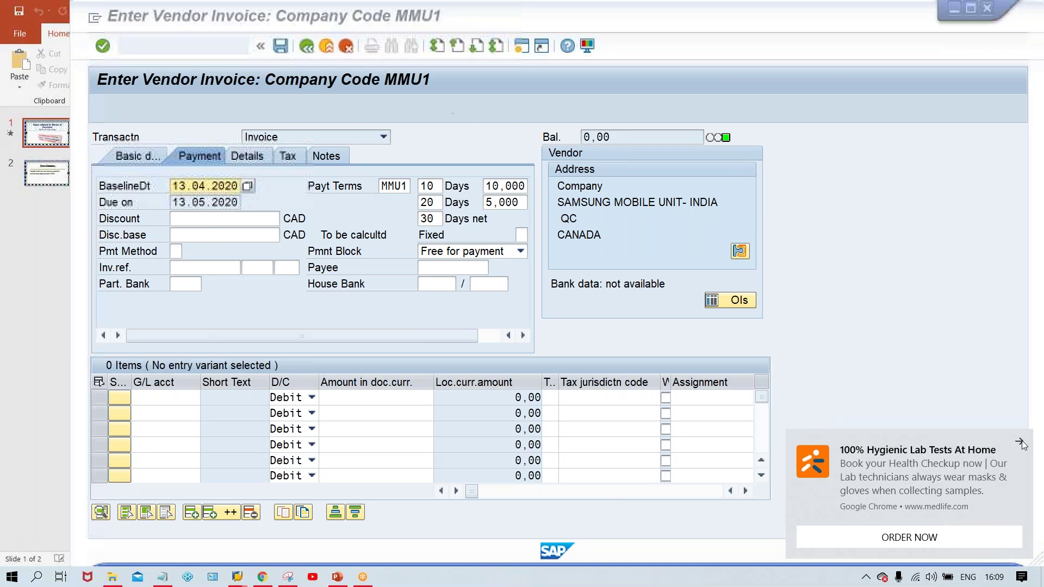